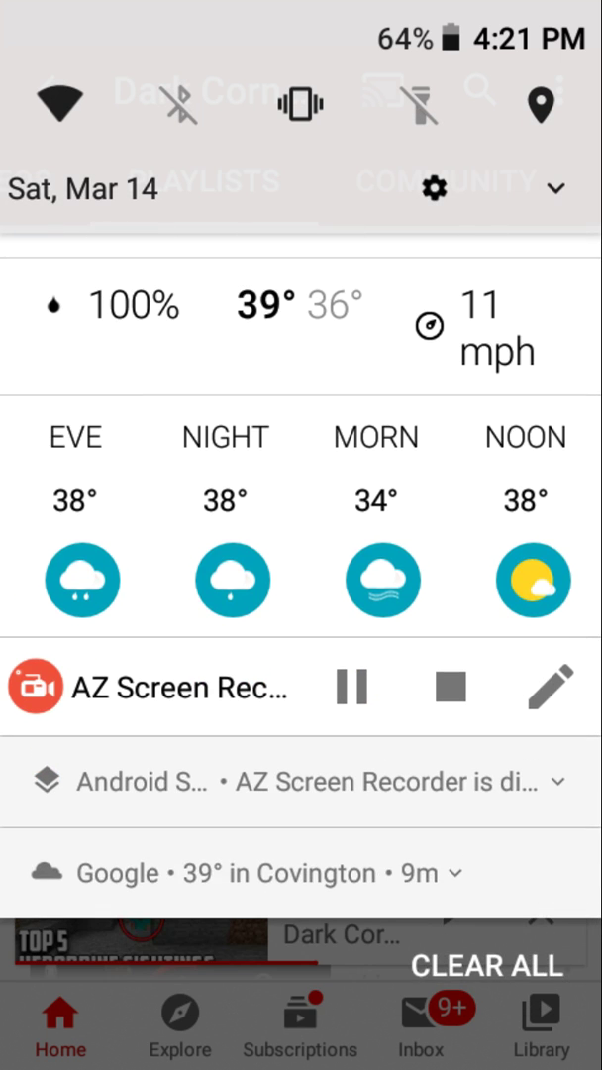
Step: Leave the notification shade and show the channel's uploads list, ending at 'SME Short : Fuzzbear New Friends'
click(487, 965)
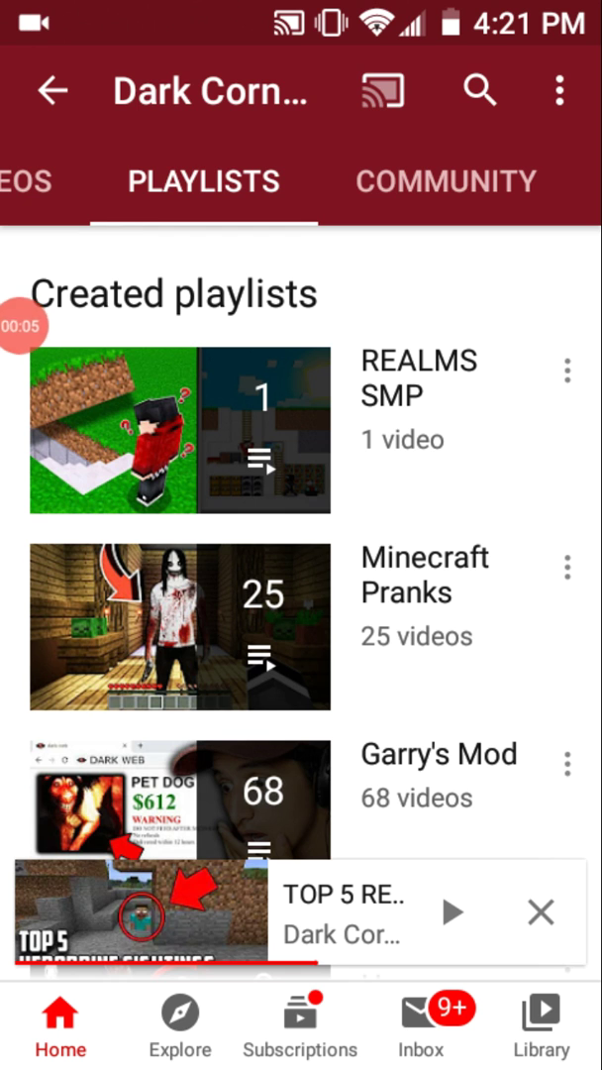
click(53, 90)
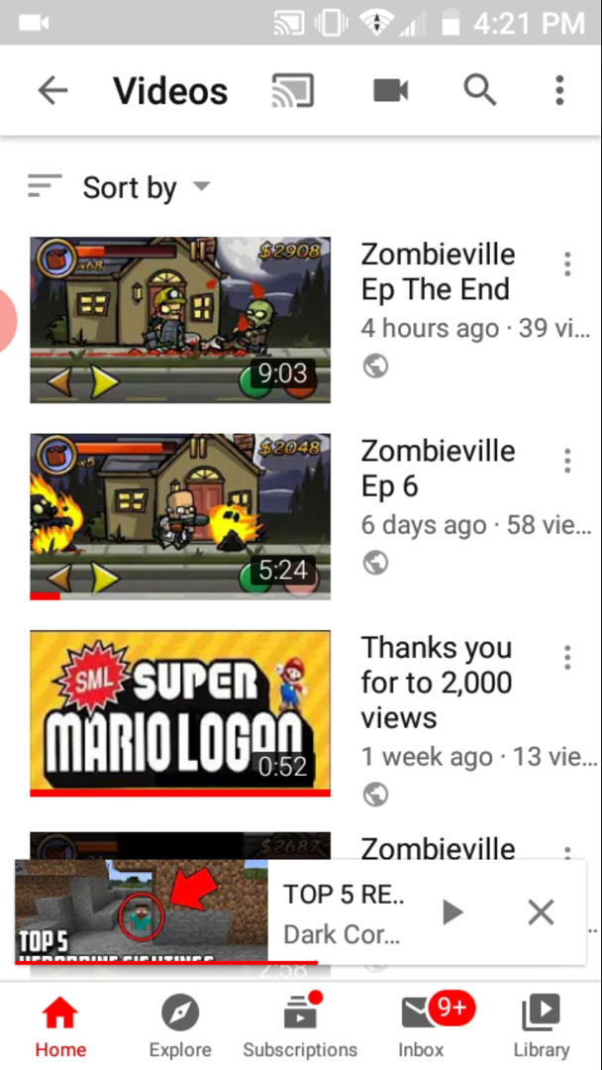
drag(297, 298, 298, 644)
scroll(297, 495, down, 15)
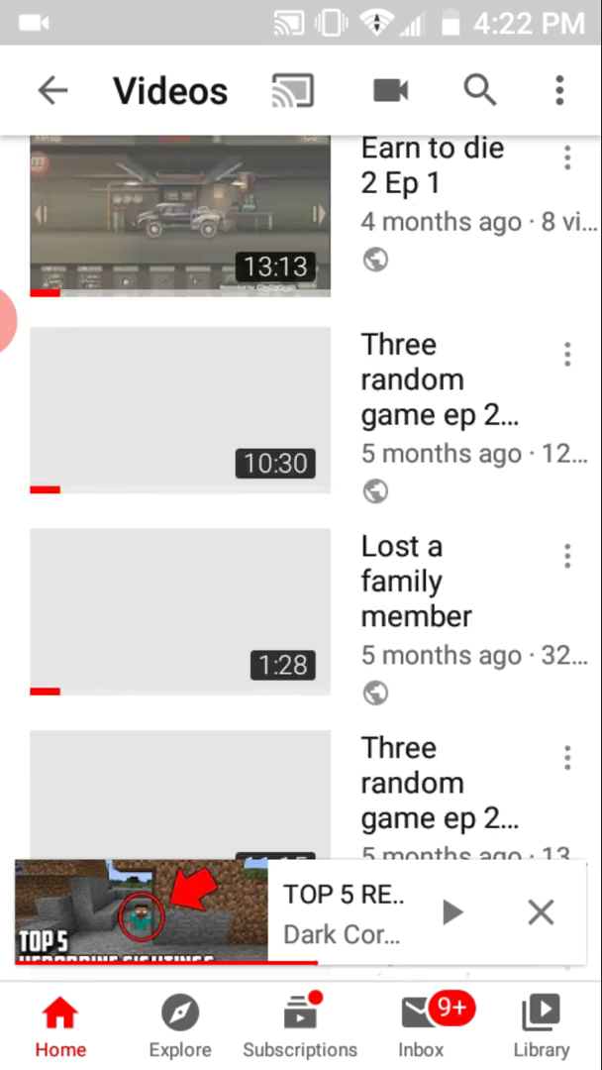
scroll(297, 496, down, 5)
scroll(297, 496, down, 5)
scroll(297, 495, down, 5)
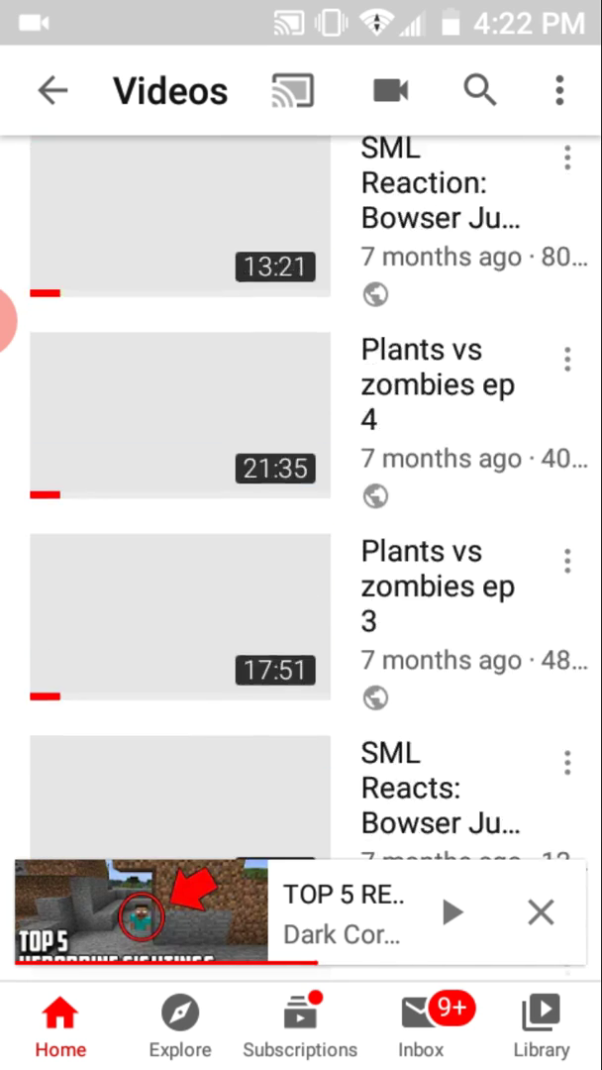
scroll(297, 496, down, 5)
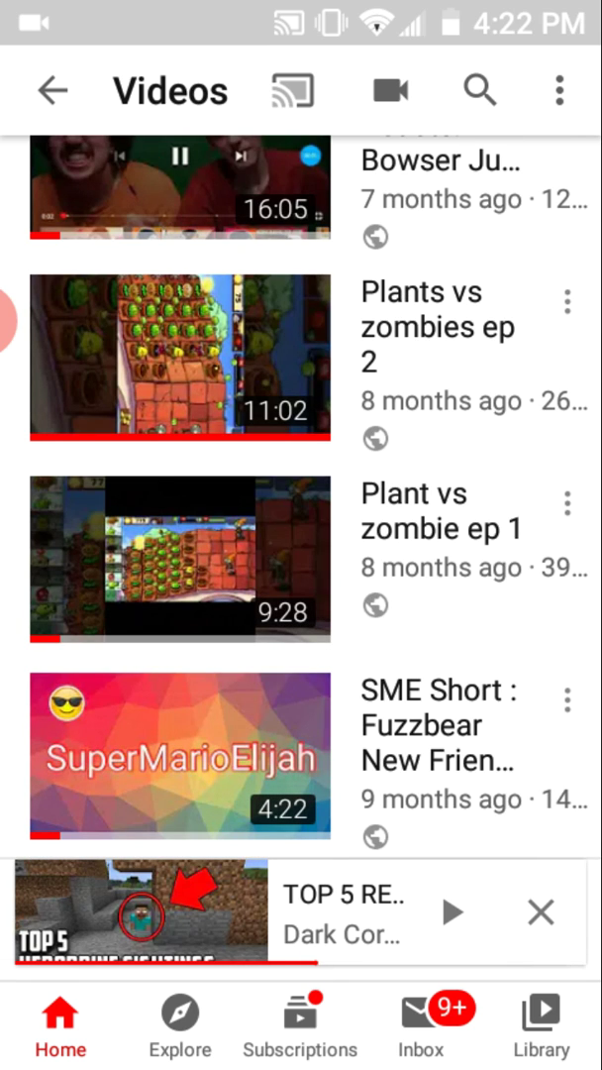